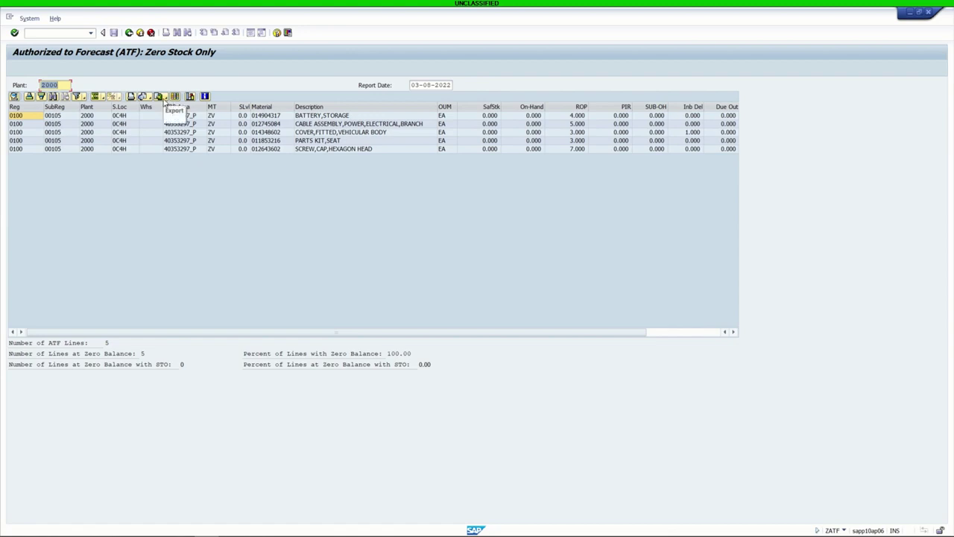
Step: Export the zero-stock ATF list as the Excel file export to the Desktop, replacing the existing file
left_click(160, 98)
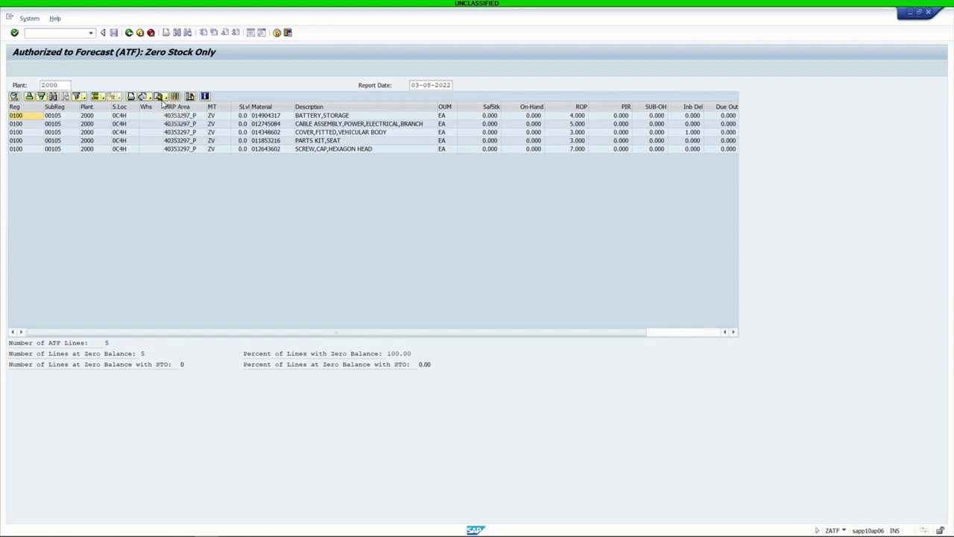
left_click(166, 108)
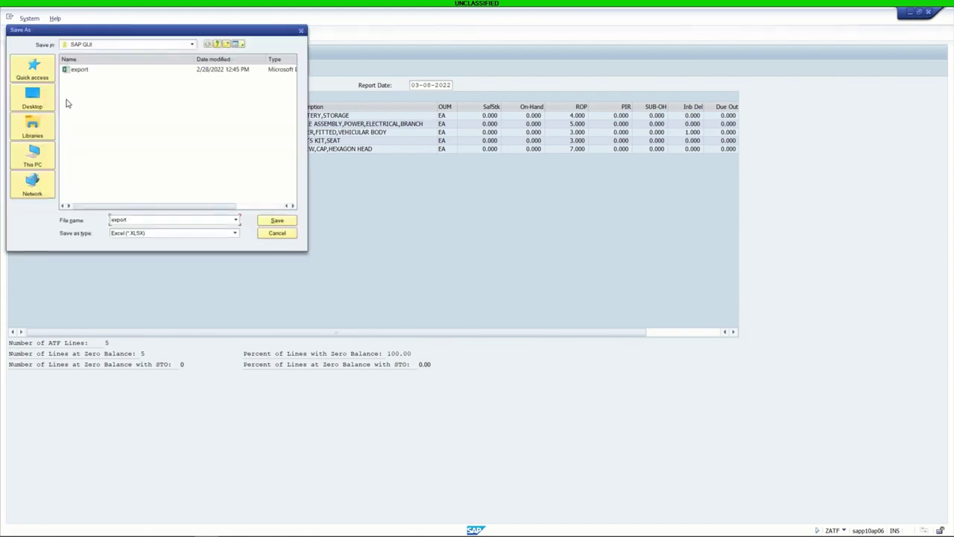
left_click(49, 102)
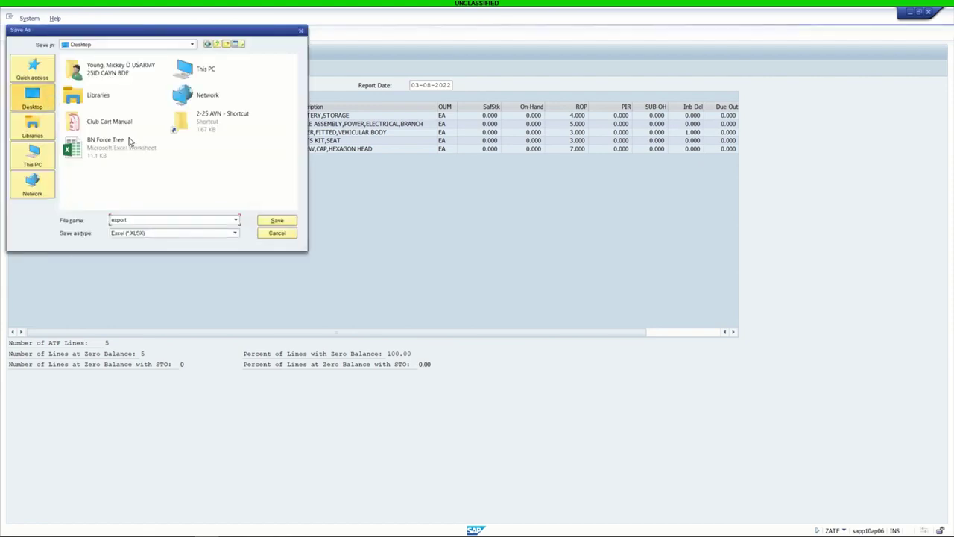
left_click(273, 220)
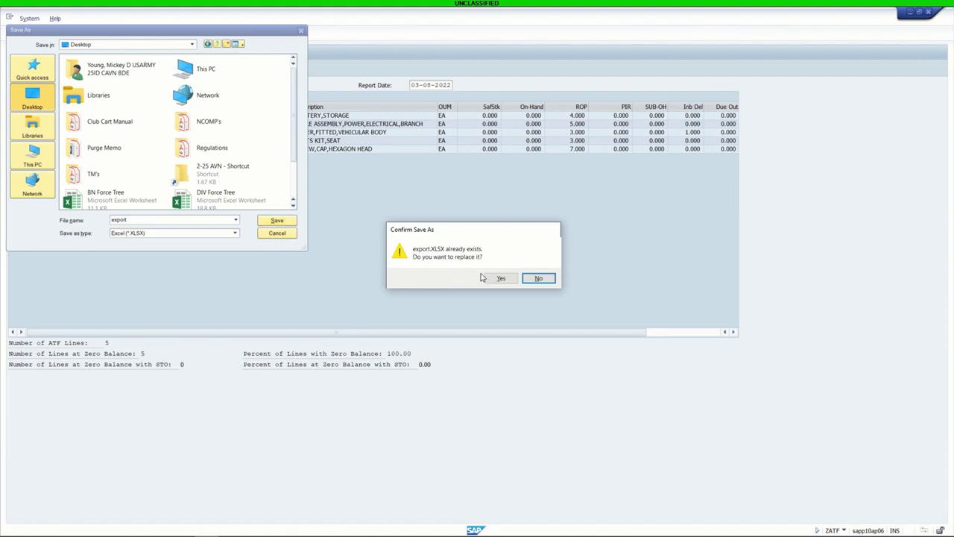
left_click(499, 278)
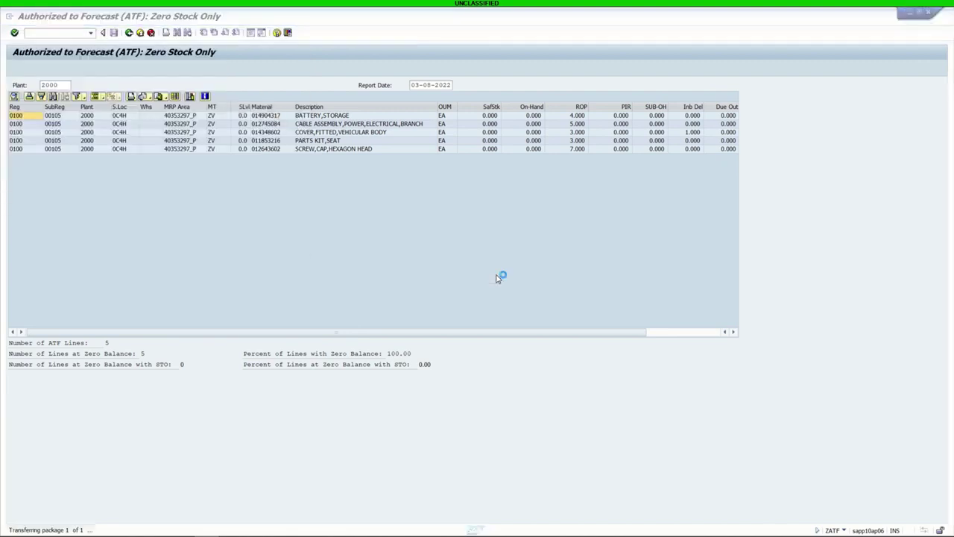
left_click(253, 63)
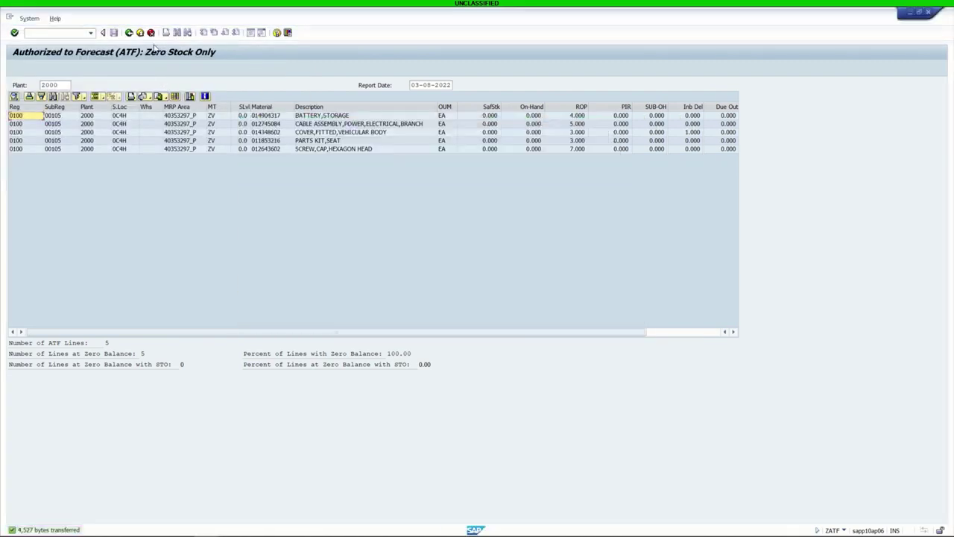
Step: Return to the SAP Easy Access menu, collapse the Demand Analysis folder and expand the SPO Codes folder
left_click(129, 33)
left_click(129, 33)
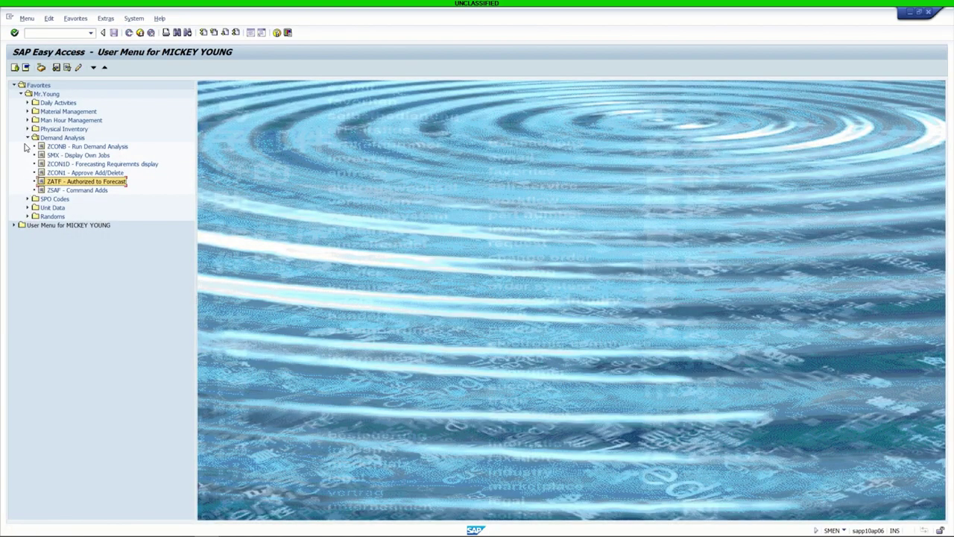
left_click(27, 138)
left_click(28, 147)
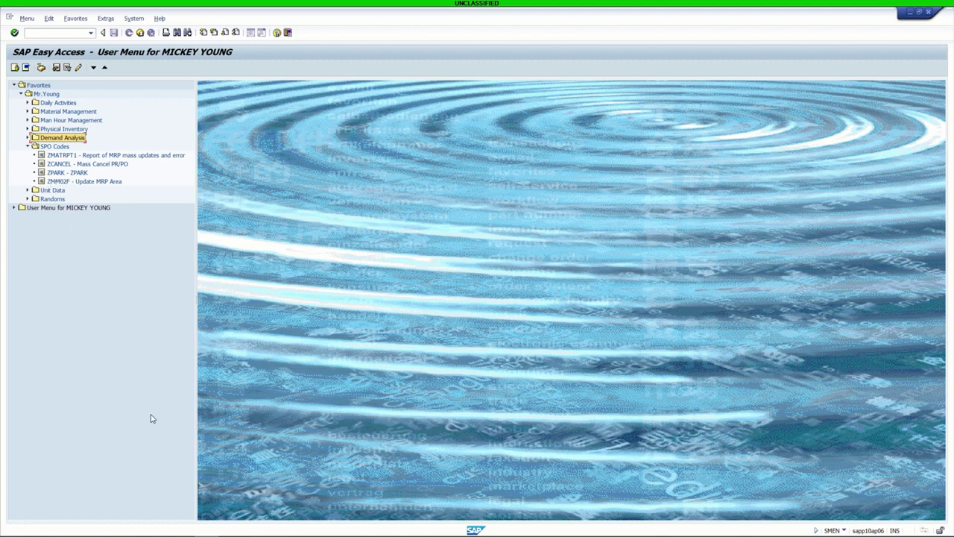
Step: Switch to the export workbook in Excel and copy the material number of the BATTERY,STORAGE row
mouse_move(205, 534)
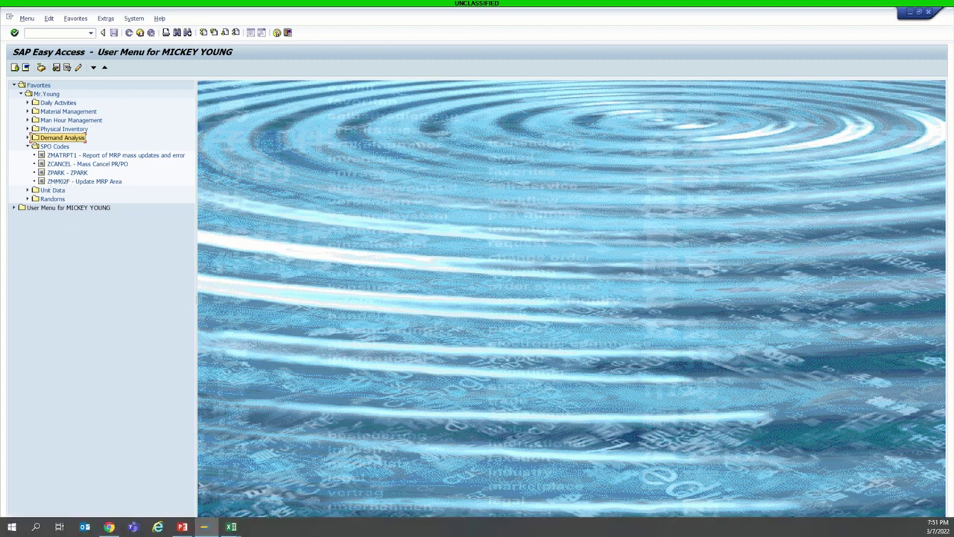
left_click(232, 526)
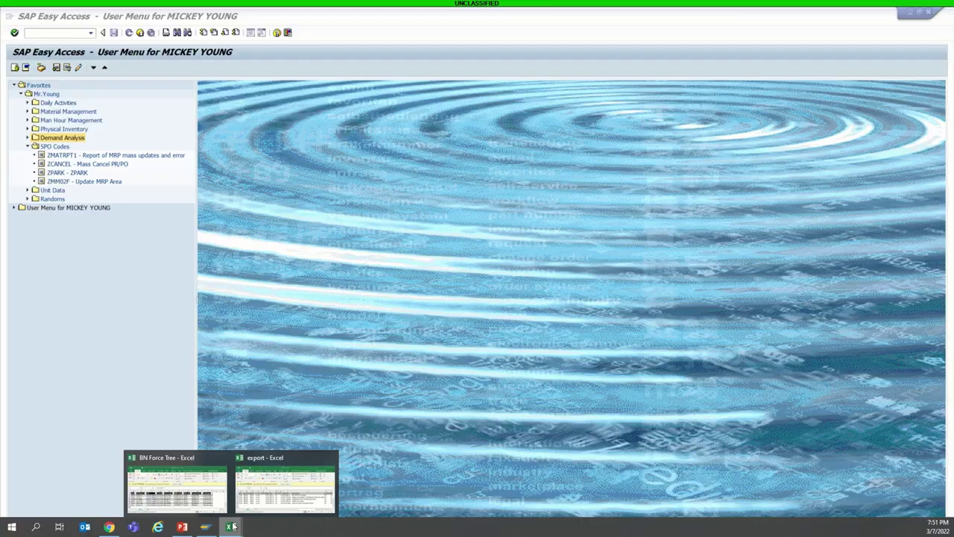
left_click(277, 500)
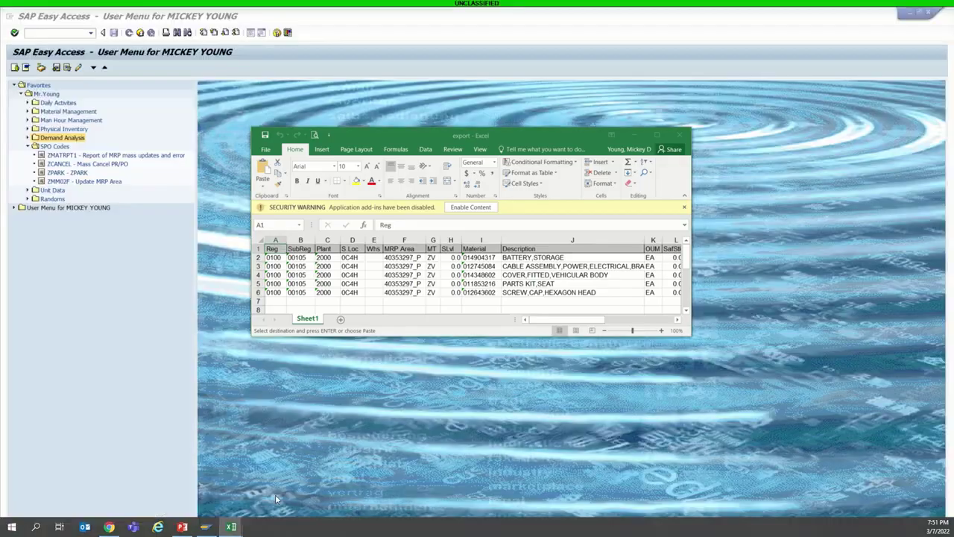
left_click(472, 257)
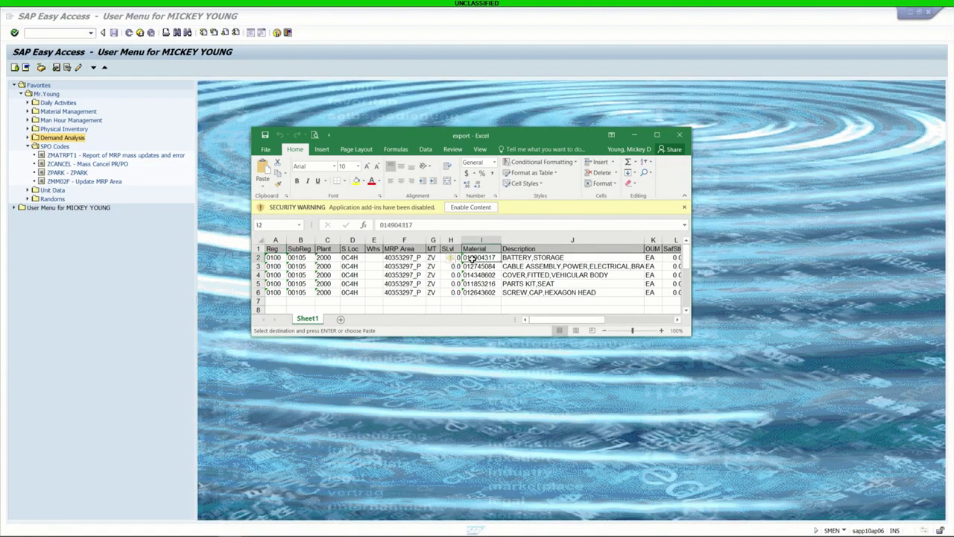
Step: In SAP, use ZMM02F - Update MRP Area to open the MRP area data for material 014904317, plant 2000, MRP area 40353297_P
double_click(67, 182)
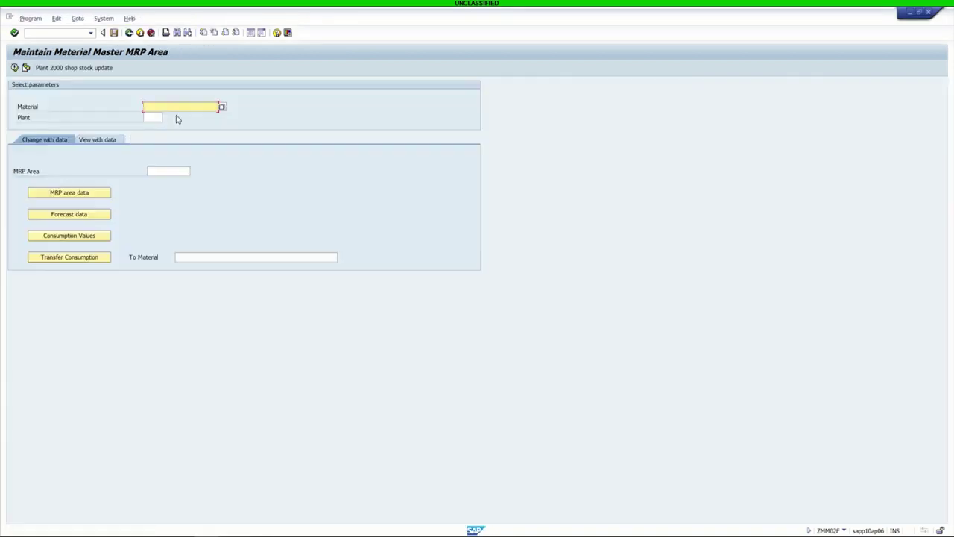
type("014904317")
left_click(157, 120)
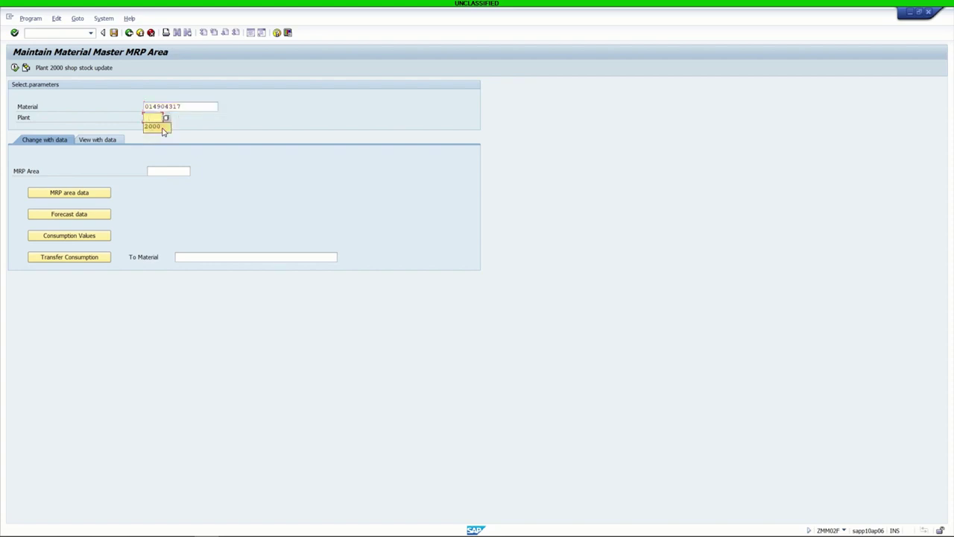
left_click(164, 129)
left_click(163, 169)
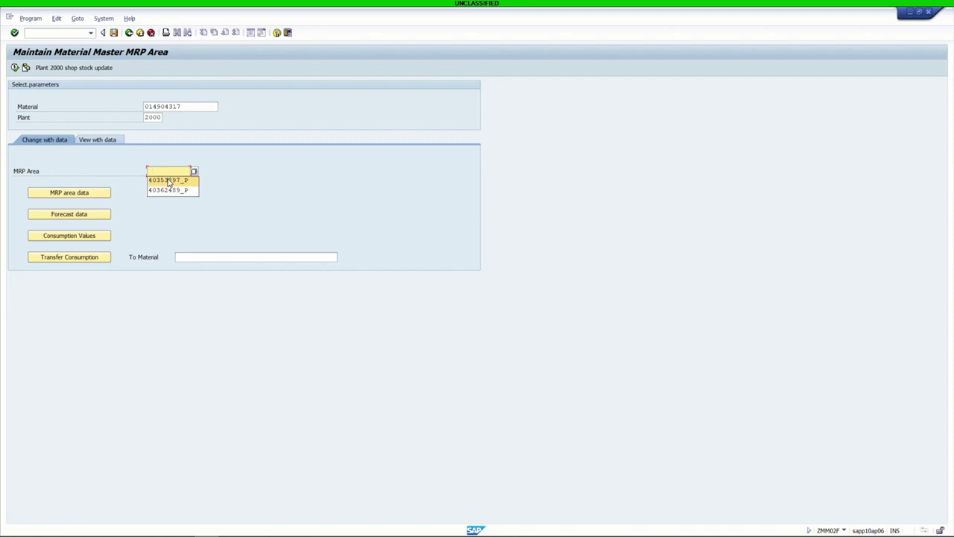
left_click(168, 181)
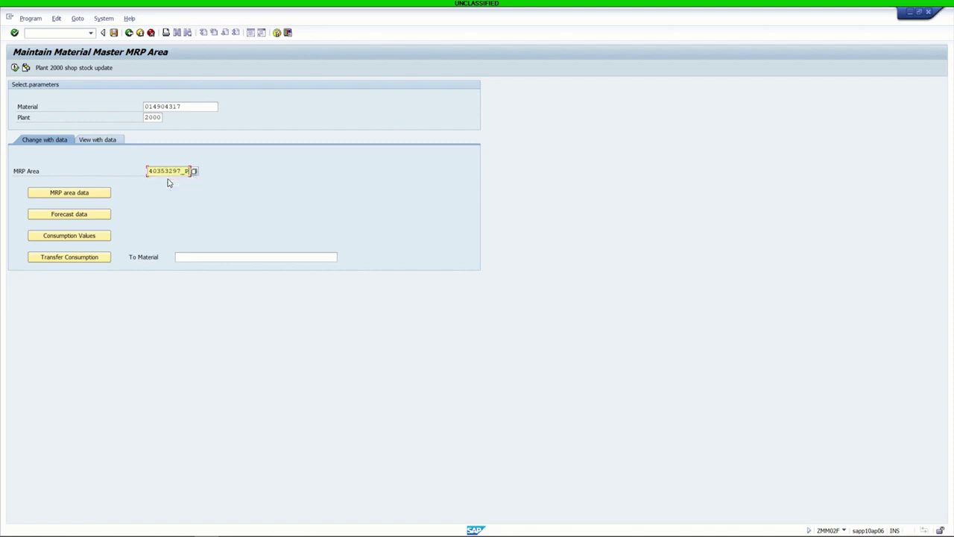
left_click(15, 68)
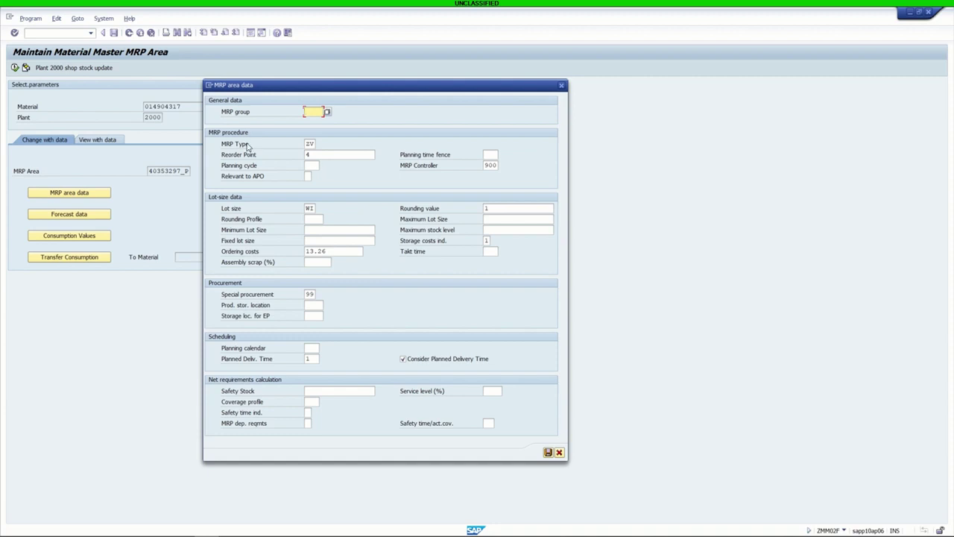
Step: Set the Reorder Point to 10 and save the MRP area data
left_click(321, 158)
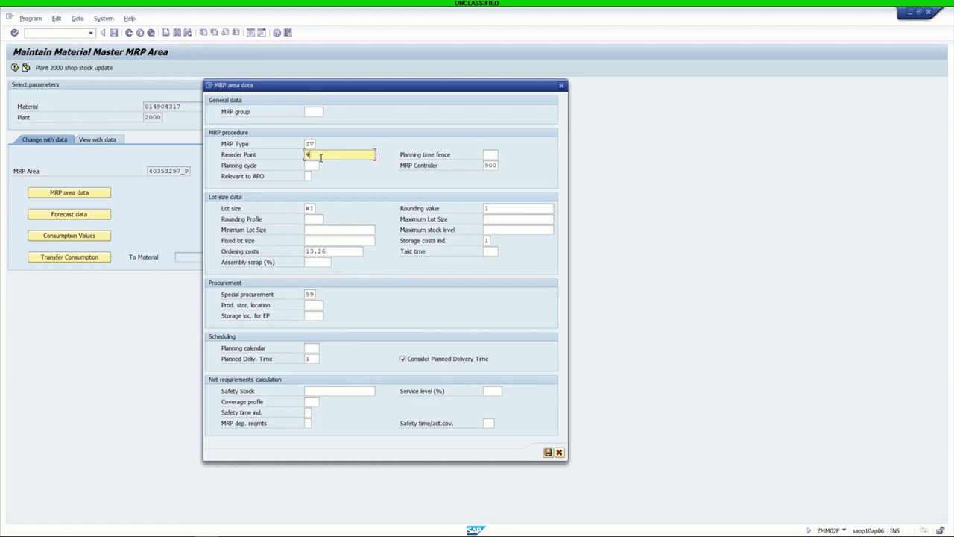
key("BackSpace")
type("10")
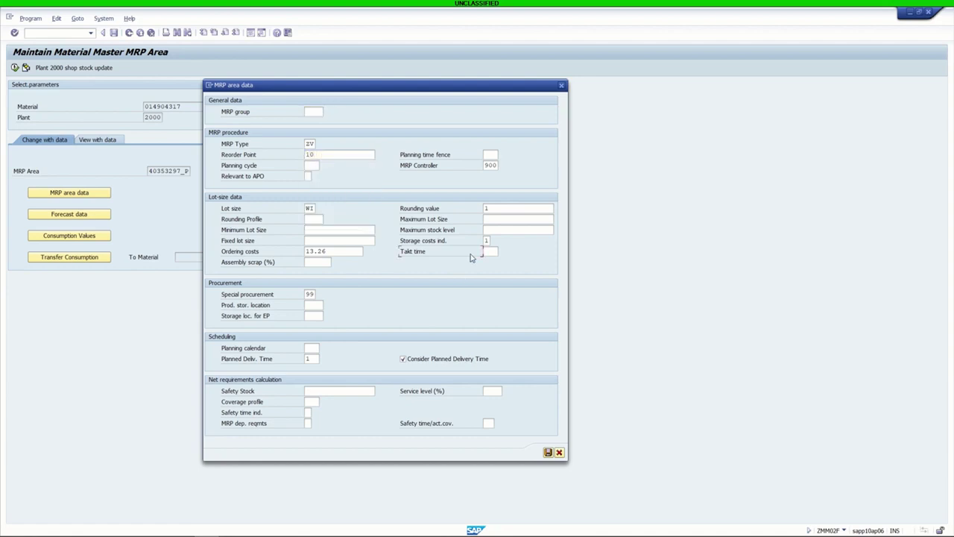
left_click(548, 453)
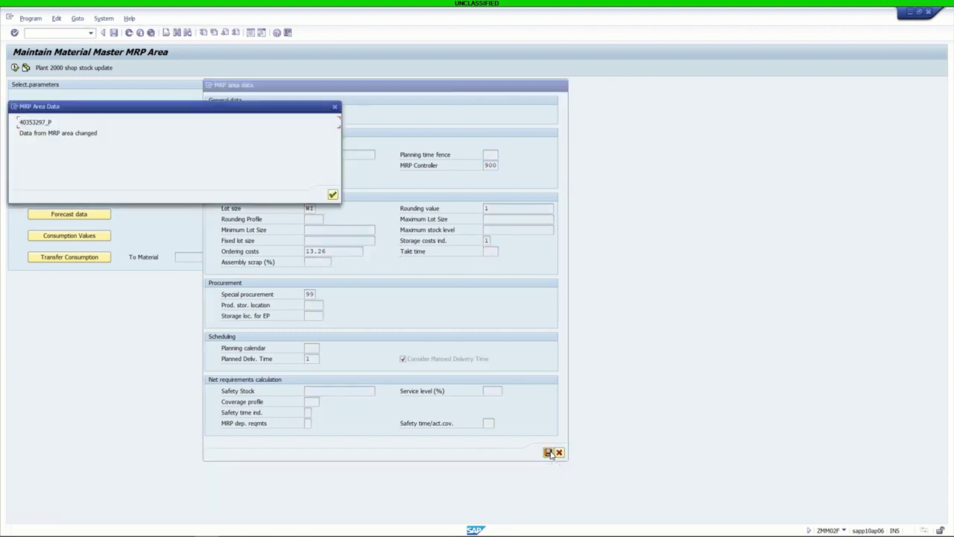
left_click(332, 194)
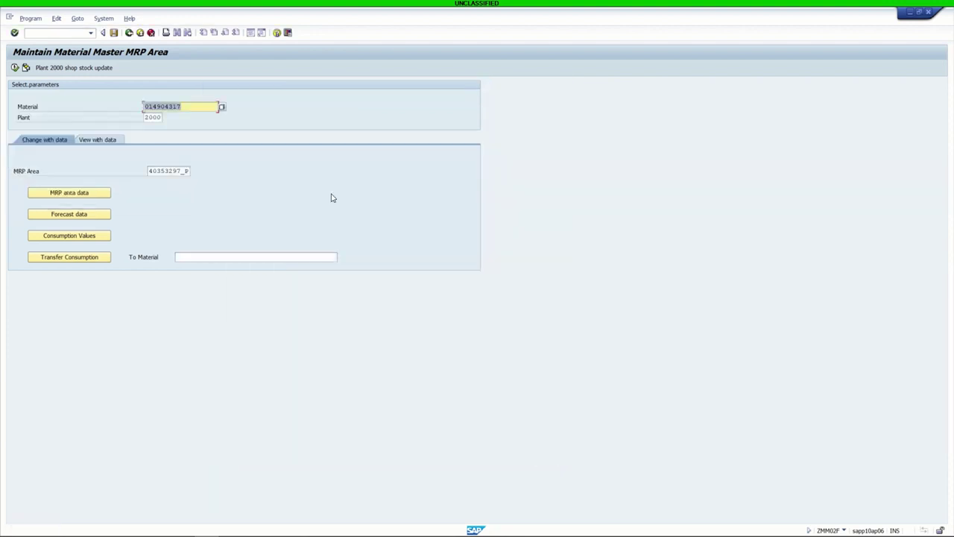
Step: Reopen the MRP area data for the same material, review the available MRP types and set the MRP Type to ZM
left_click(15, 67)
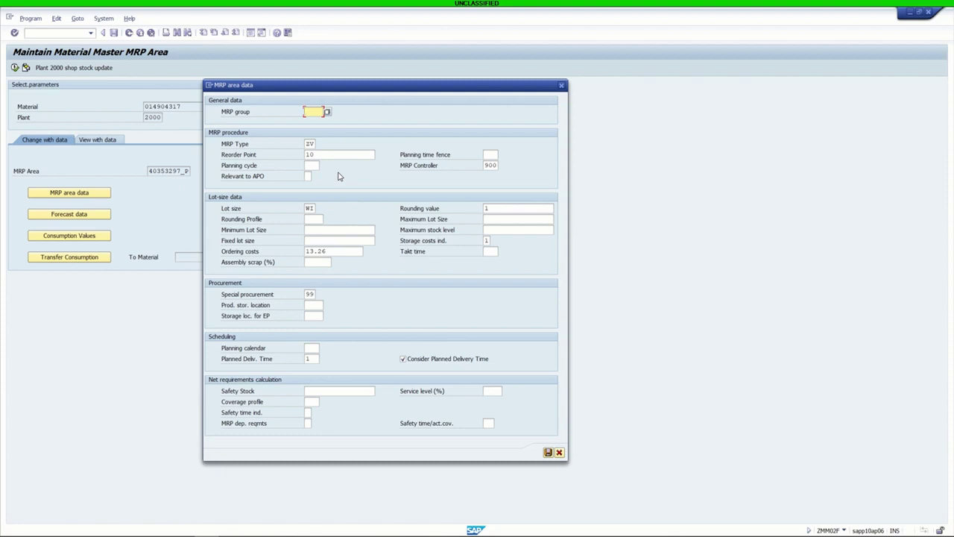
left_click(310, 143)
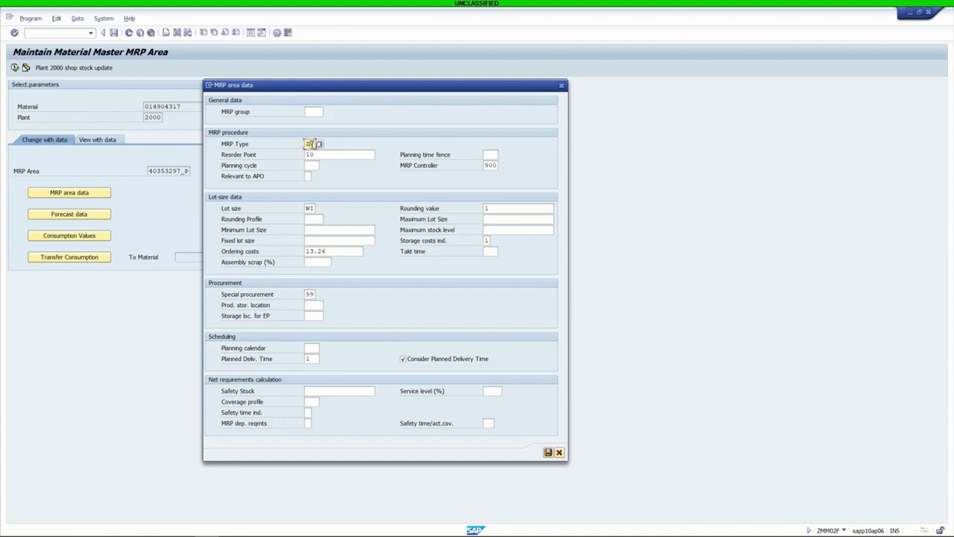
left_click(320, 144)
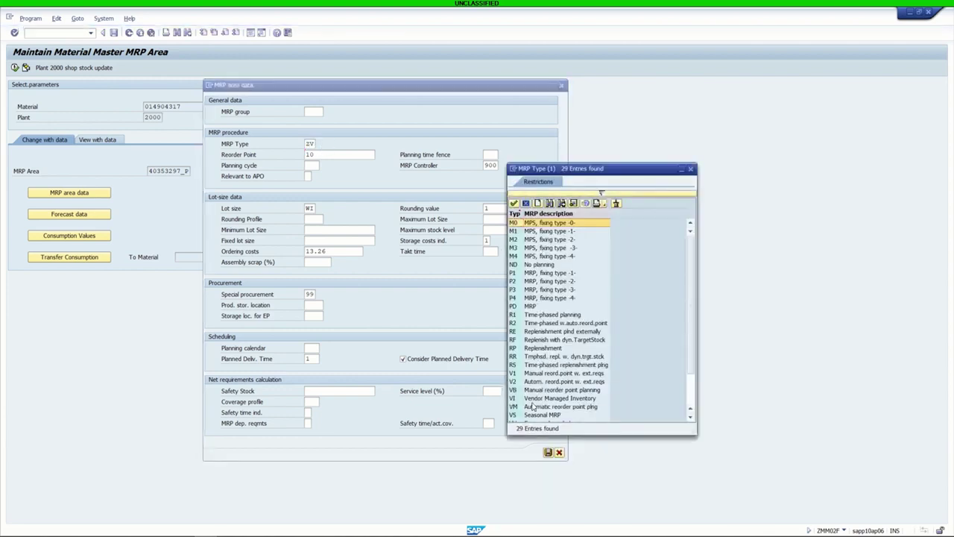
left_click(690, 170)
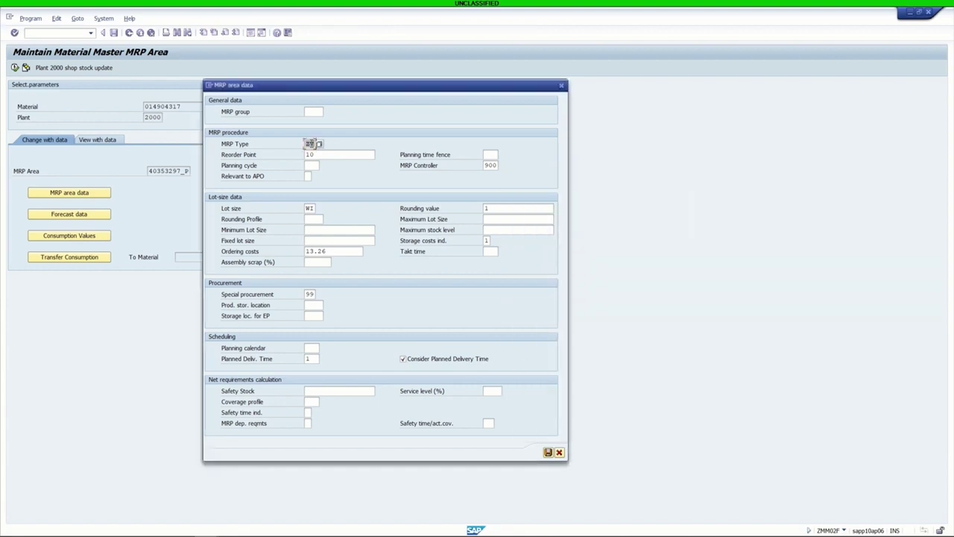
type("zm")
key("Return")
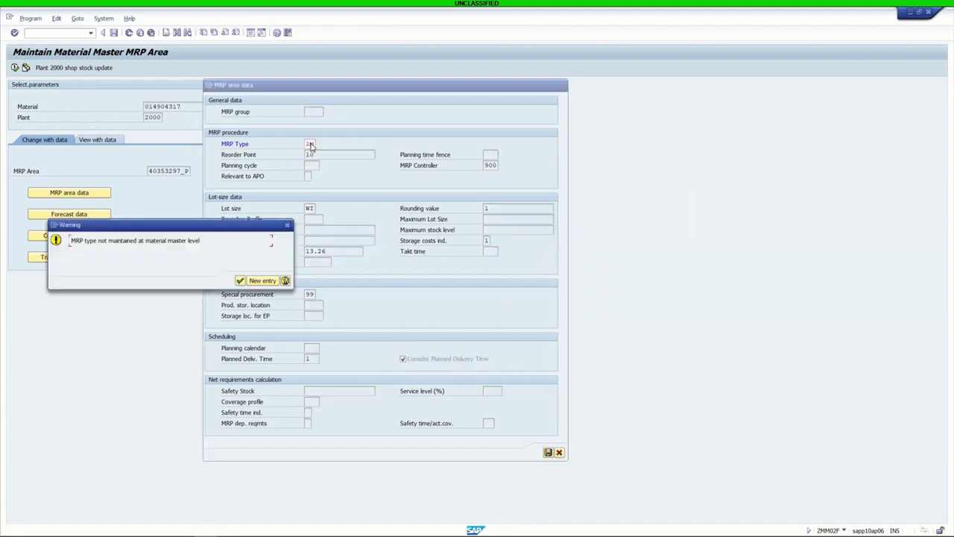
left_click(240, 281)
left_click(240, 281)
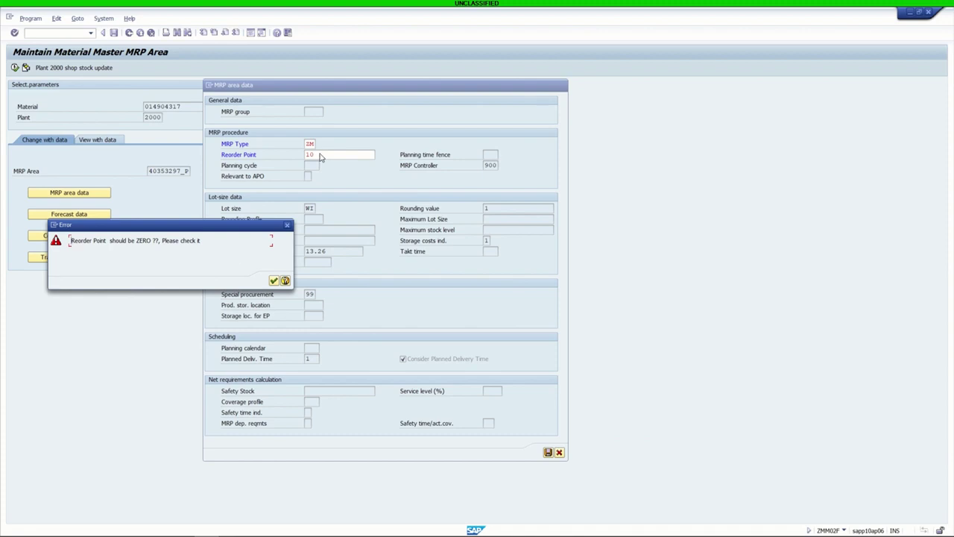
left_click(273, 280)
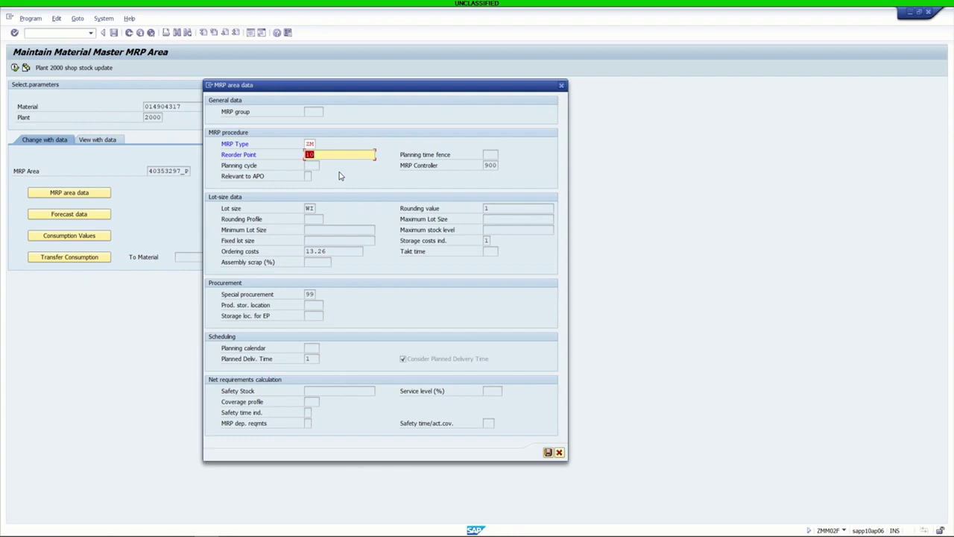
Step: Set the Reorder Point to 0 and save the MRP area data, accepting the MRP type warnings
left_click(548, 453)
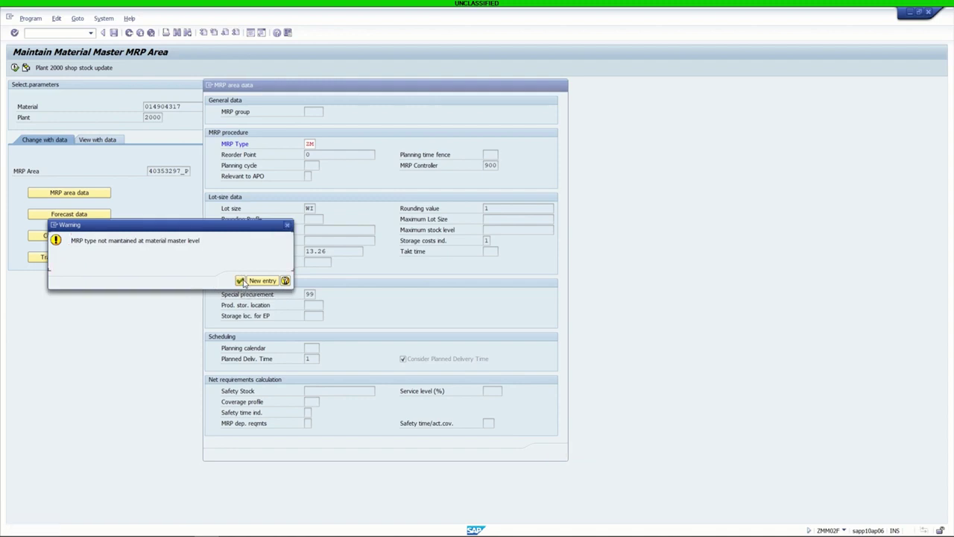
left_click(240, 280)
left_click(240, 280)
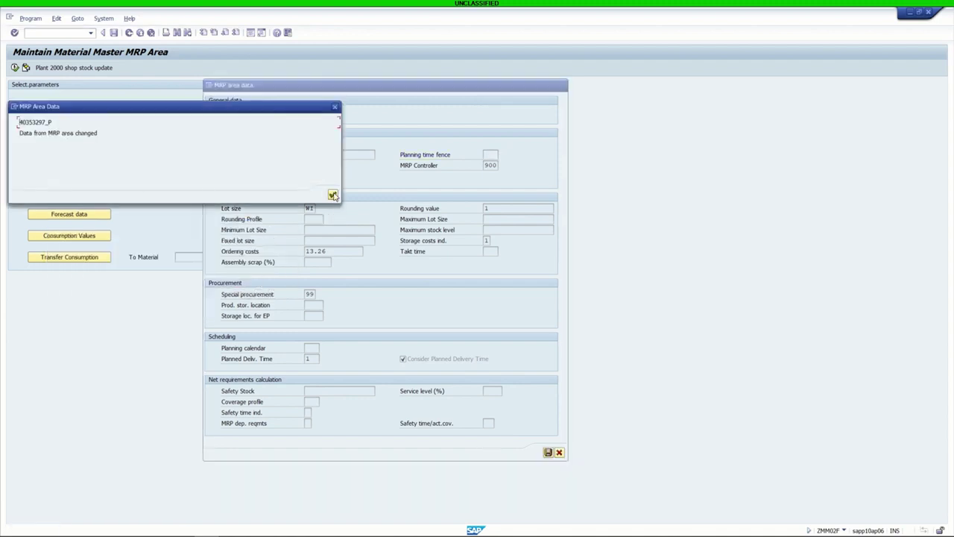
left_click(333, 195)
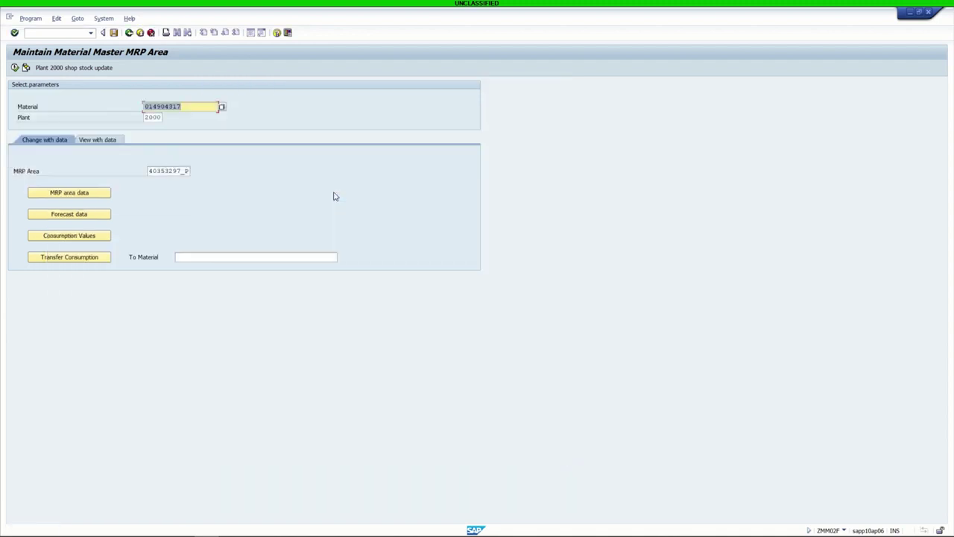
Step: Return to the SAP Easy Access menu and open ZATF - Authorized to Forecast from the Demand Analysis folder
left_click(128, 32)
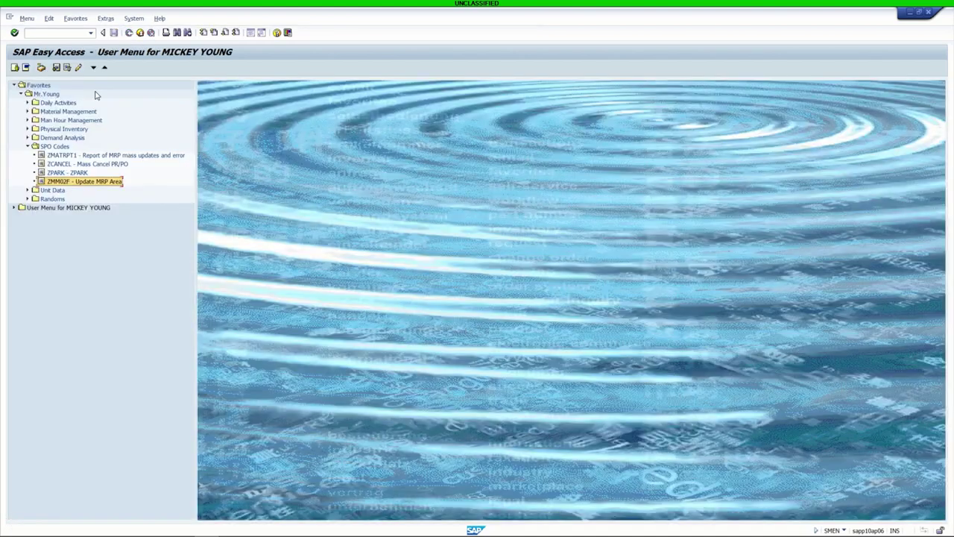
left_click(29, 138)
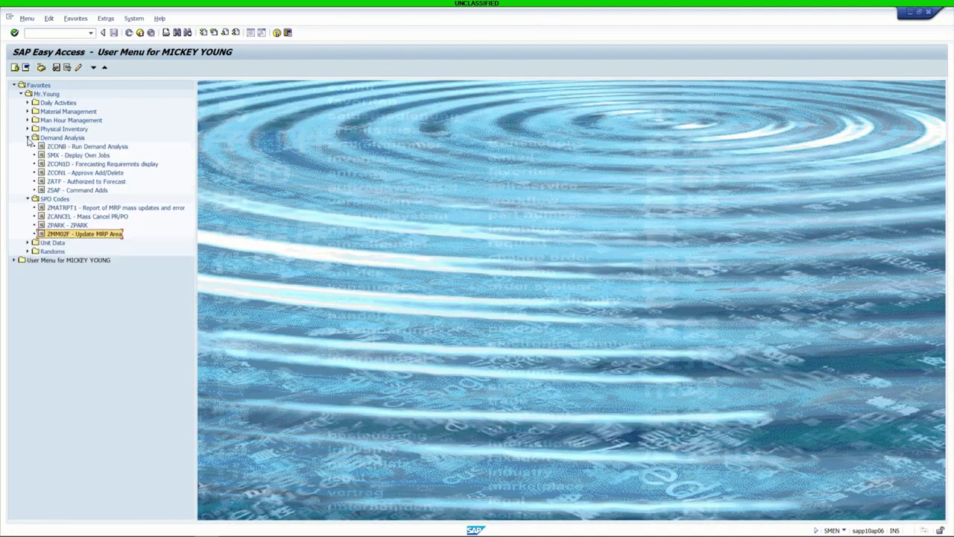
double_click(73, 182)
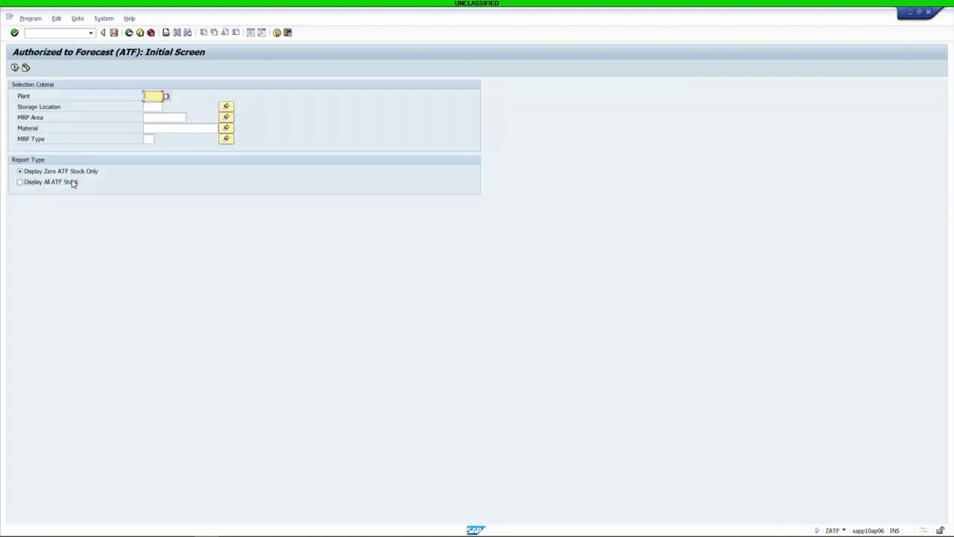
Step: Run the Authorized to Forecast report for zero ATF stock only, with Plant 2000 and MRP Area 40353297_P
type("2000")
left_click(153, 106)
left_click(155, 117)
type("4")
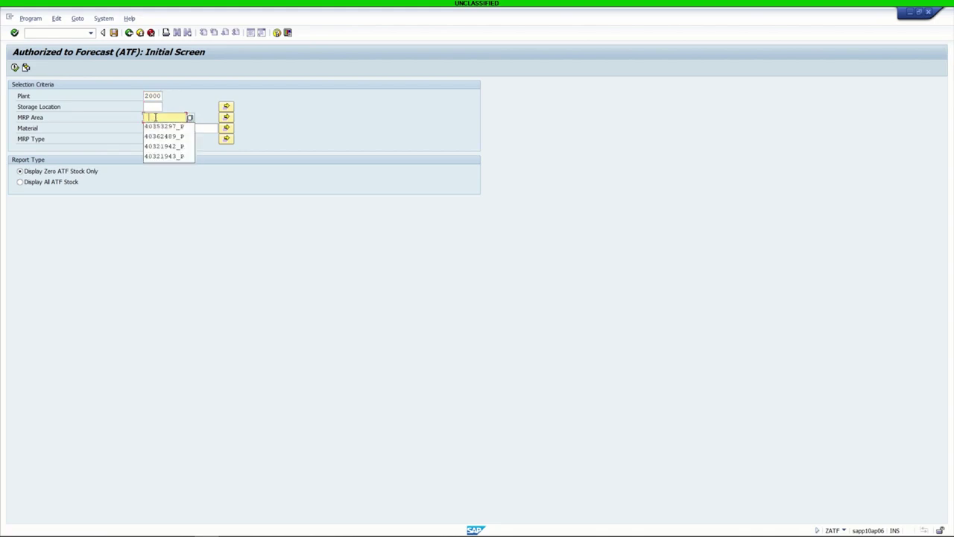
left_click(164, 126)
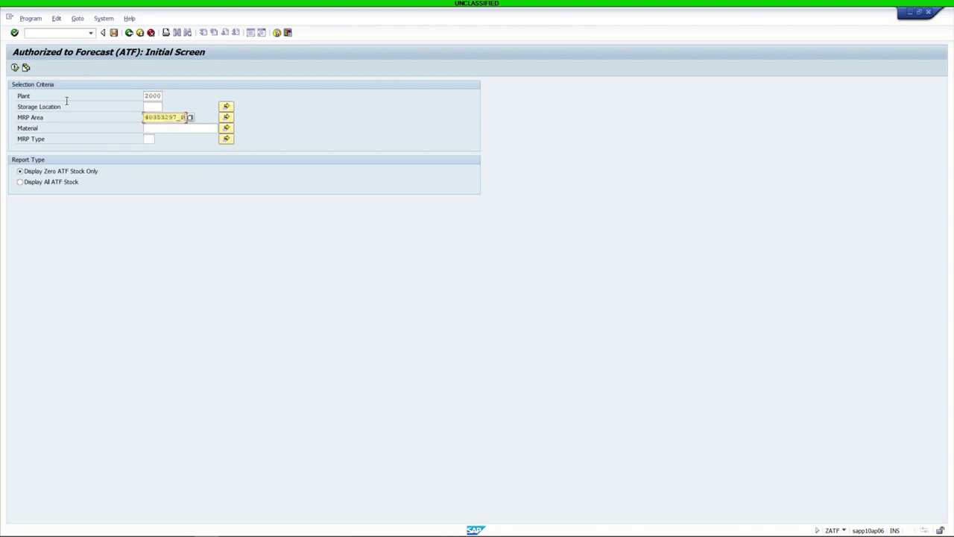
left_click(15, 68)
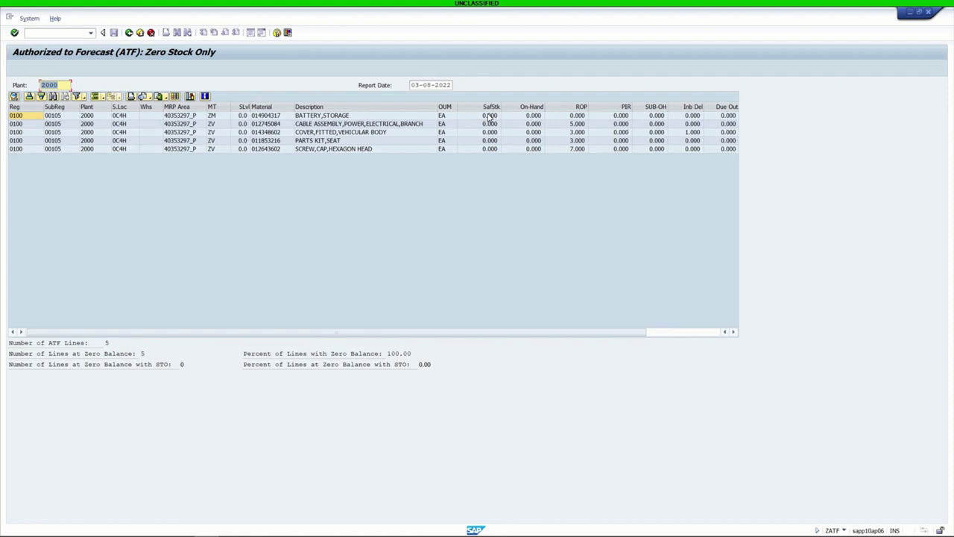
Step: Leave the ATF report and open ZMM02F - Update MRP Area from the SPO Codes folder
left_click(129, 33)
left_click(129, 33)
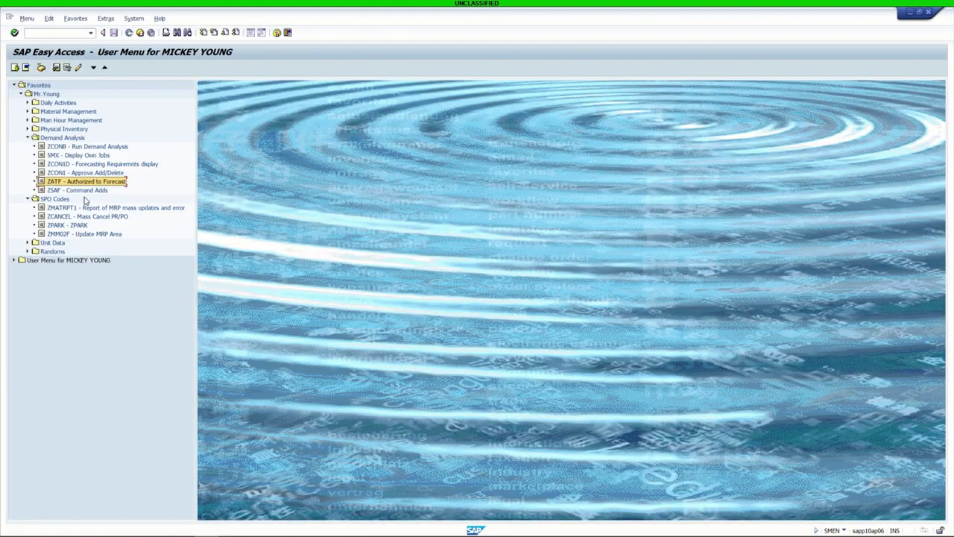
double_click(74, 234)
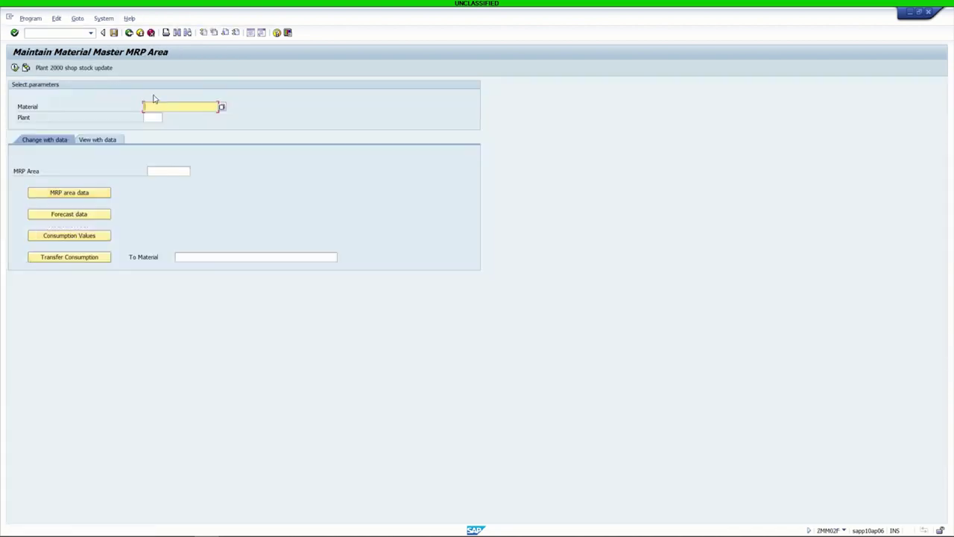
Step: Open the MRP area data for Material 014904317 with Plant 2000 and MRP Area 40353297_P
left_click(155, 100)
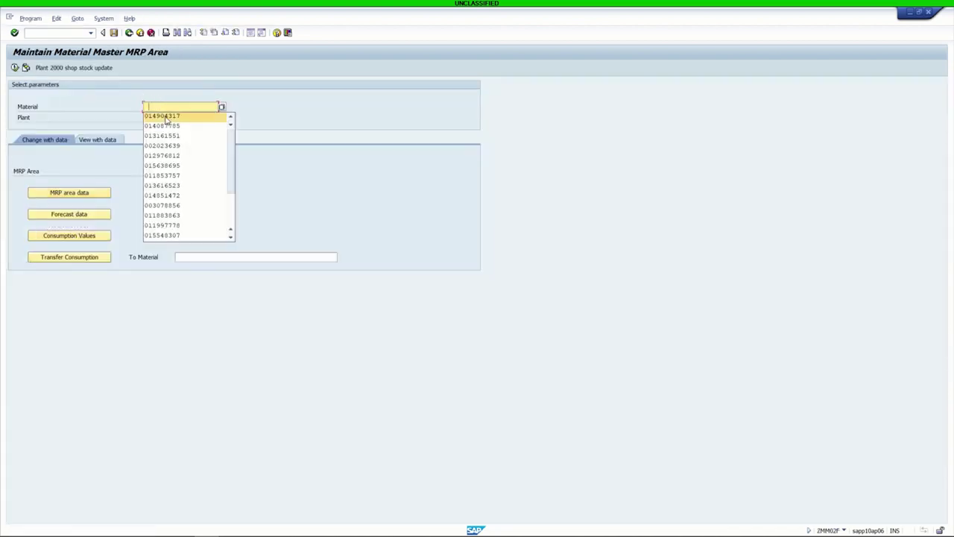
left_click(160, 116)
left_click(152, 117)
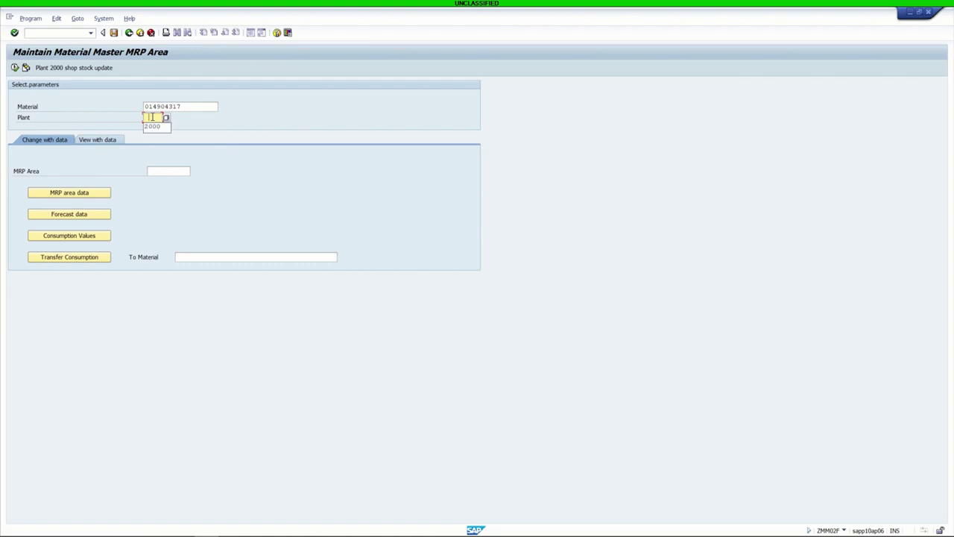
left_click(155, 127)
left_click(167, 170)
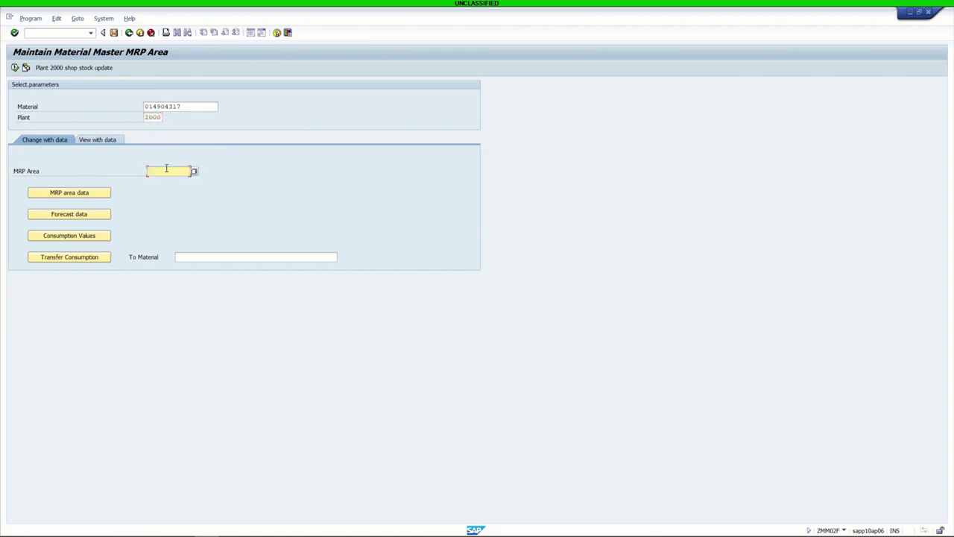
left_click(166, 170)
left_click(167, 180)
left_click(15, 68)
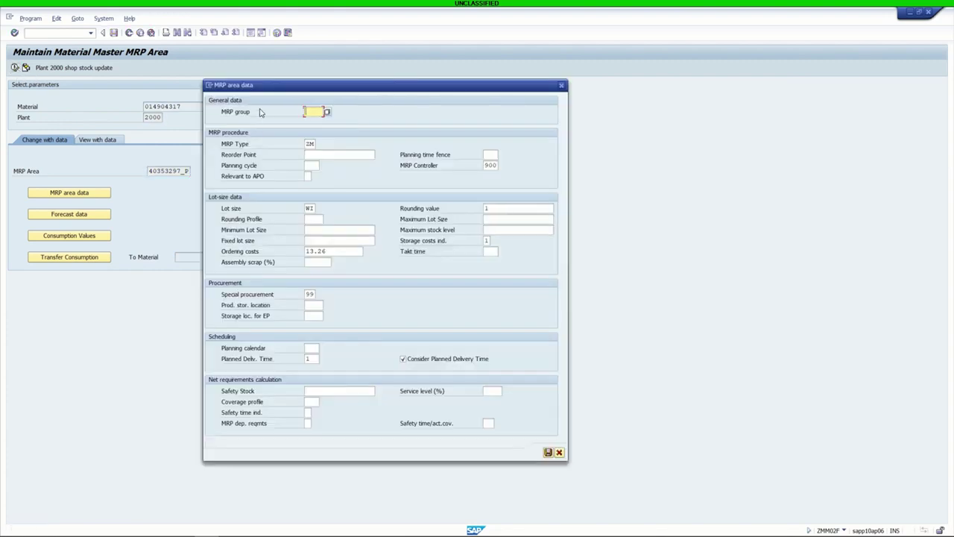
Step: Save the MRP area data with MRP Type ZV and Reorder Point 4, accepting the warnings, and reopen it to check the saved values
left_click(309, 143)
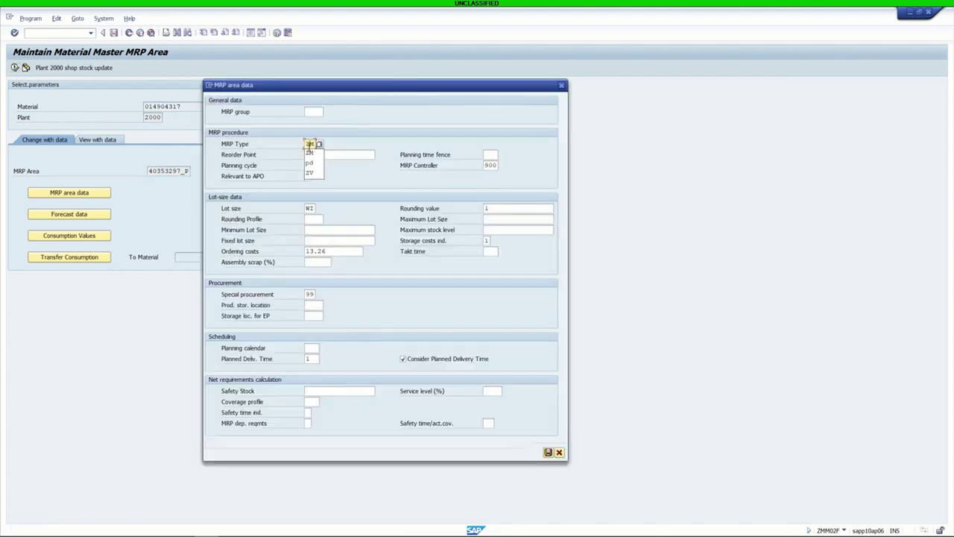
left_click(310, 172)
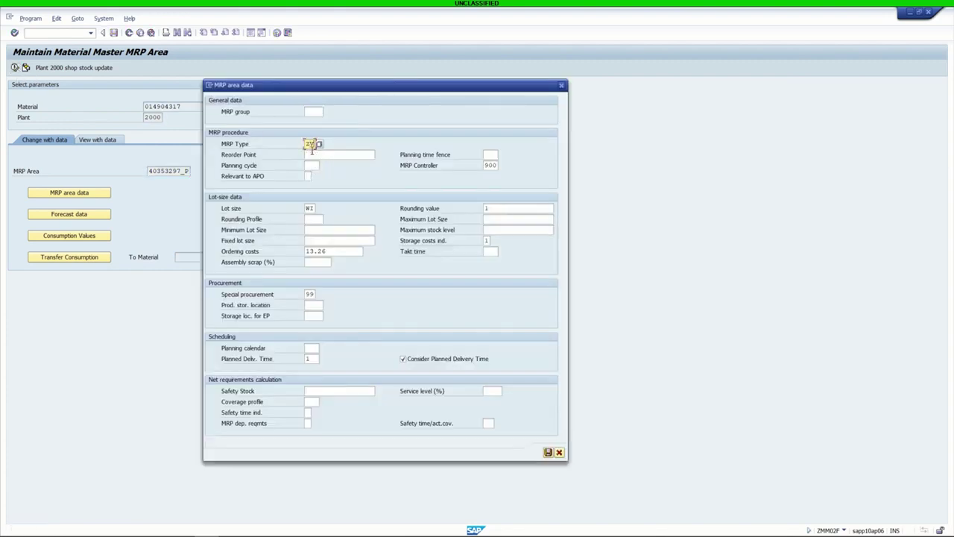
left_click(312, 153)
key("Return")
left_click(240, 281)
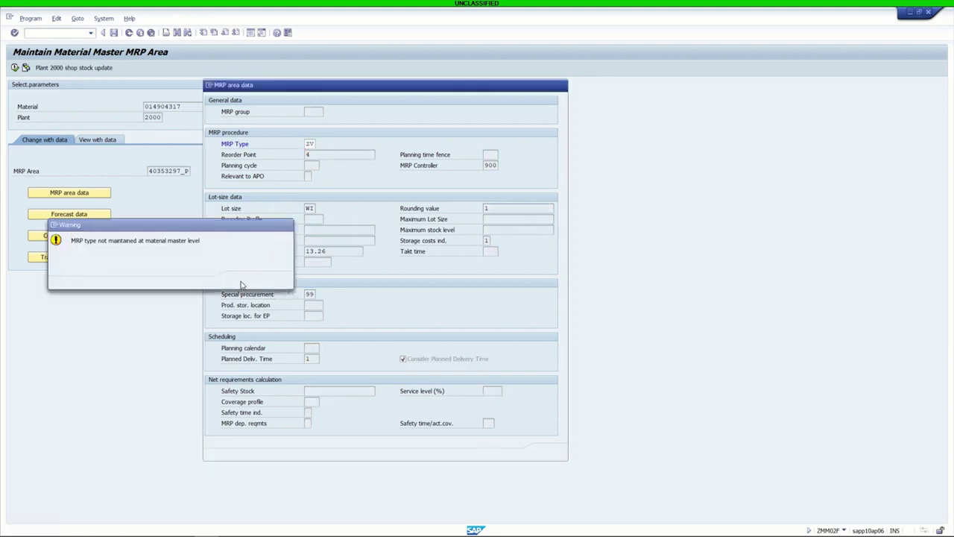
left_click(240, 281)
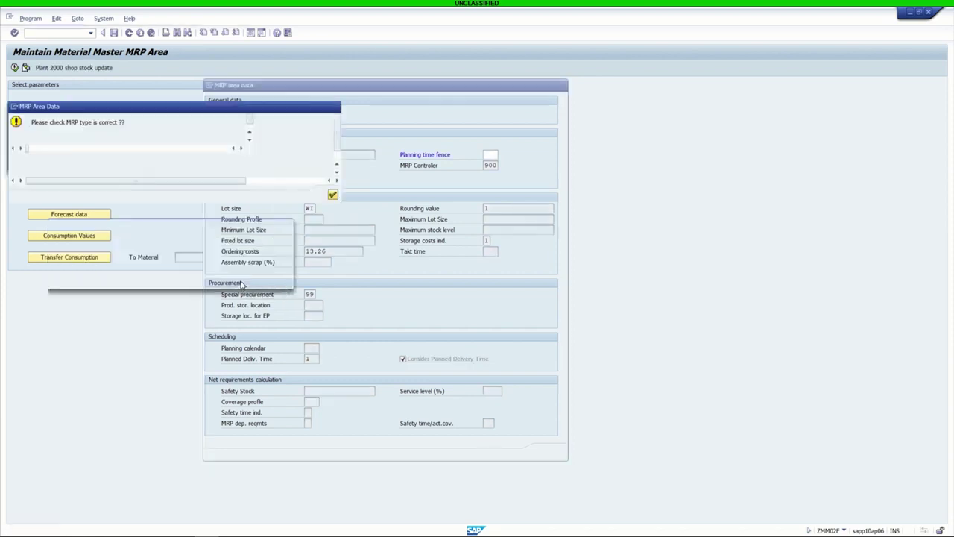
left_click(333, 194)
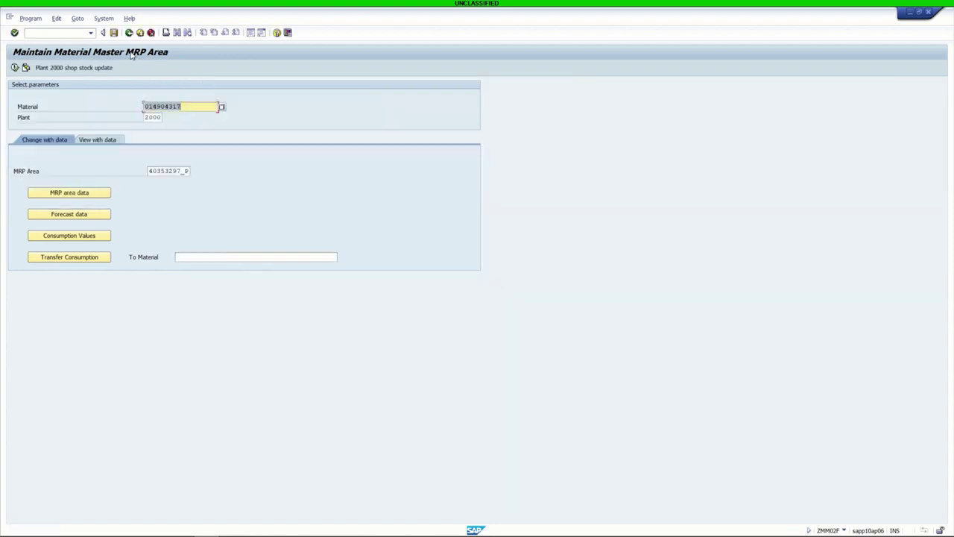
left_click(15, 67)
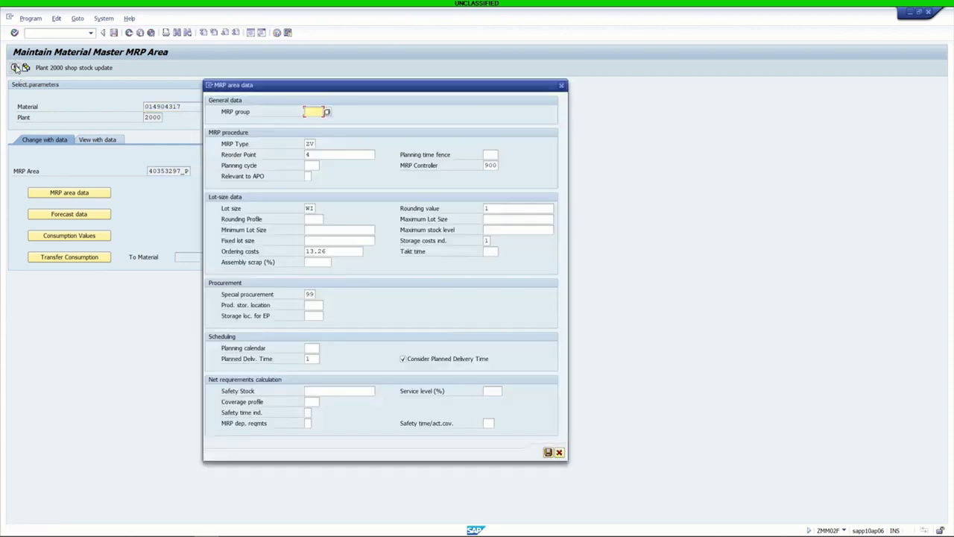
left_click(559, 452)
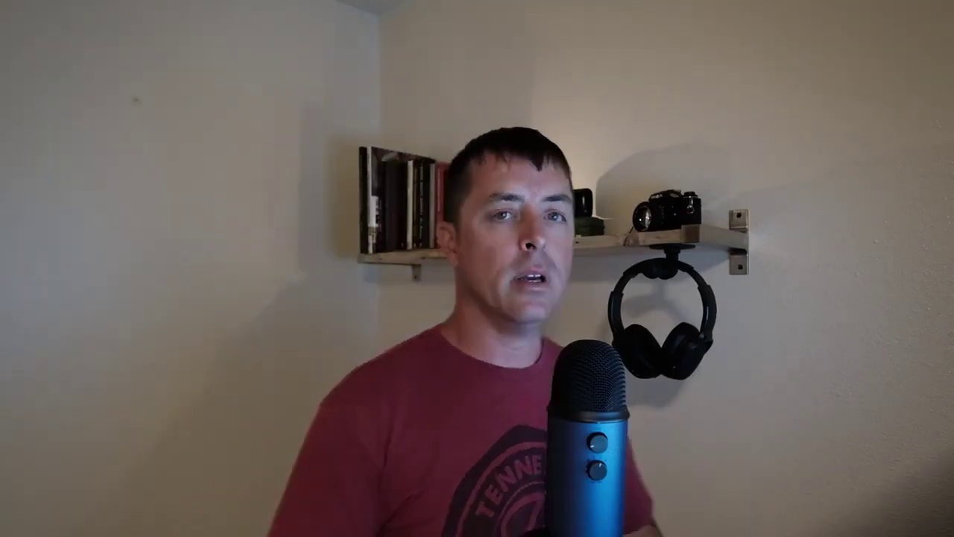